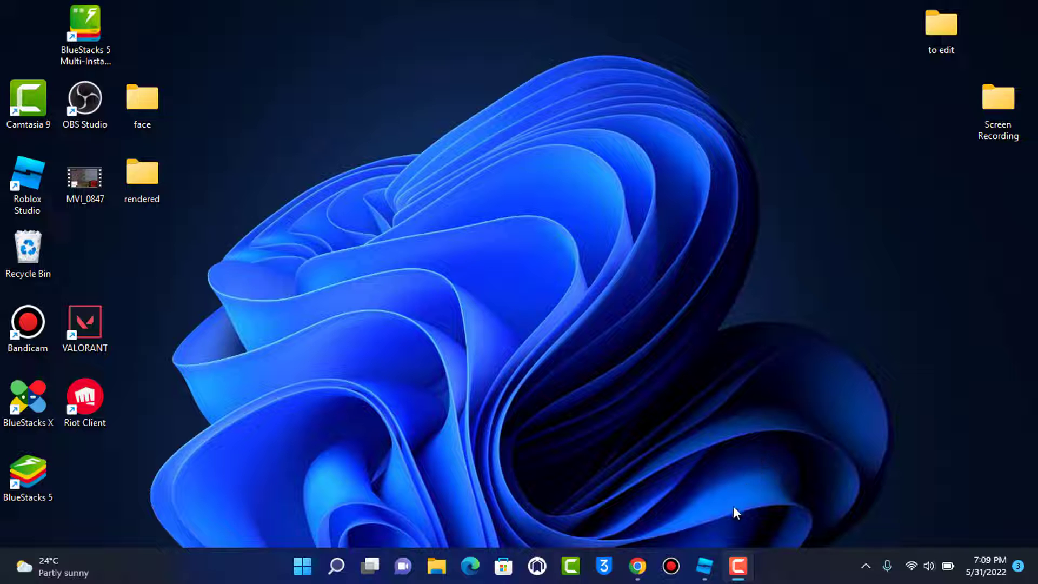
Maximize Roblox Studio and create a new place from the Village template.
click(704, 566)
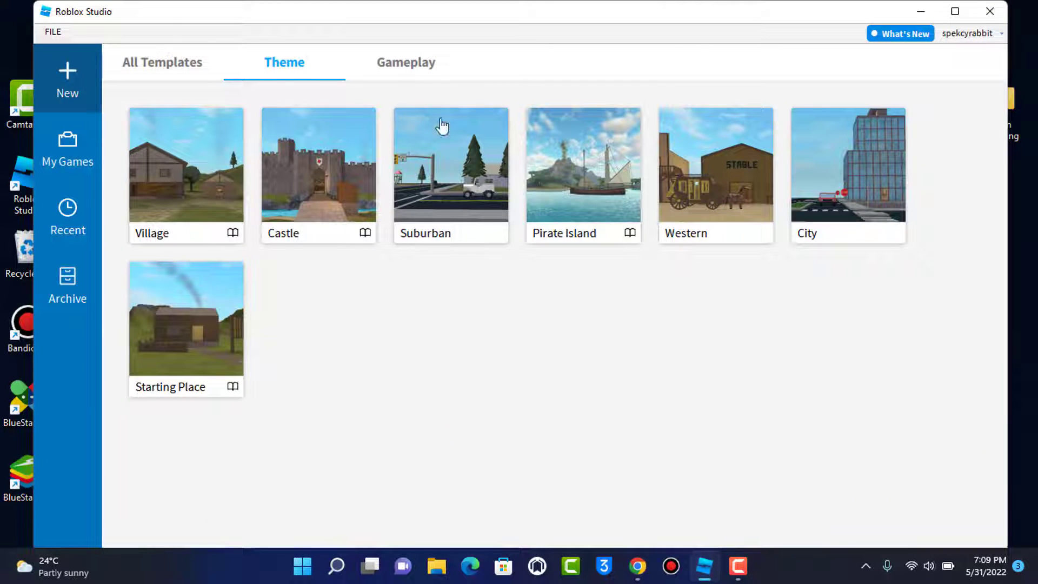
click(955, 11)
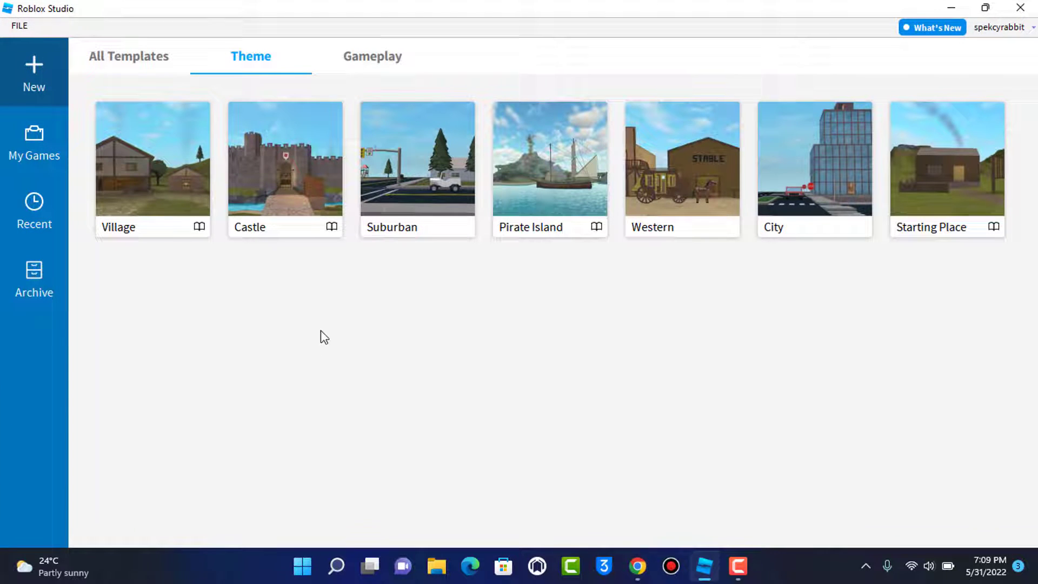
click(155, 173)
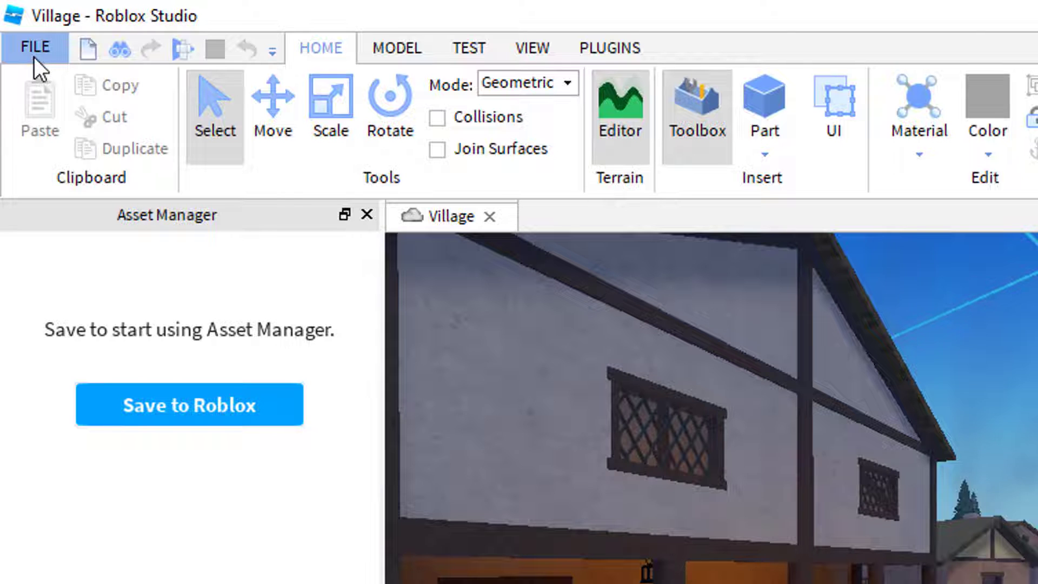
Open Studio Settings from the FILE menu.
click(34, 53)
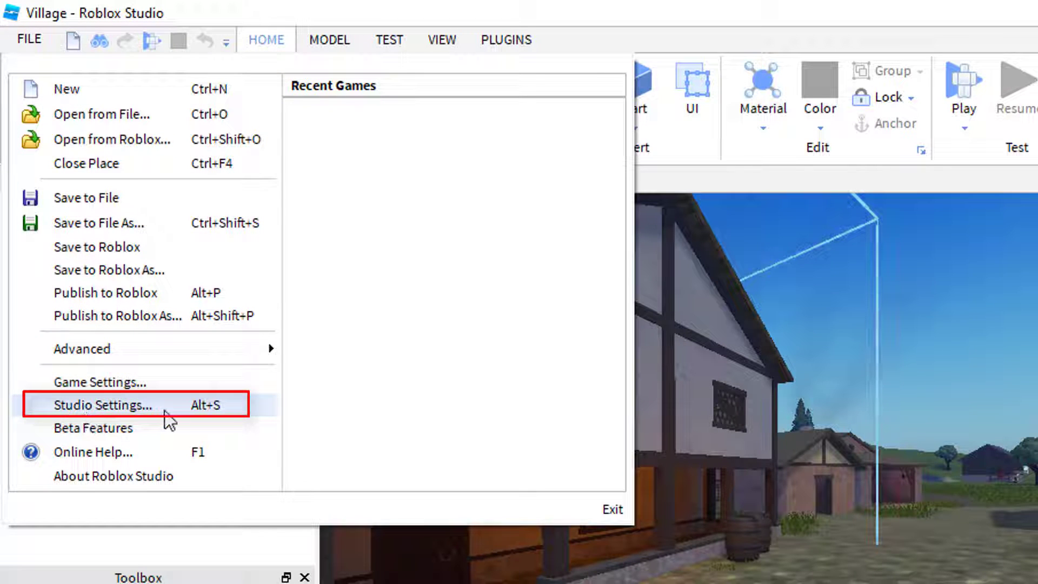
click(127, 406)
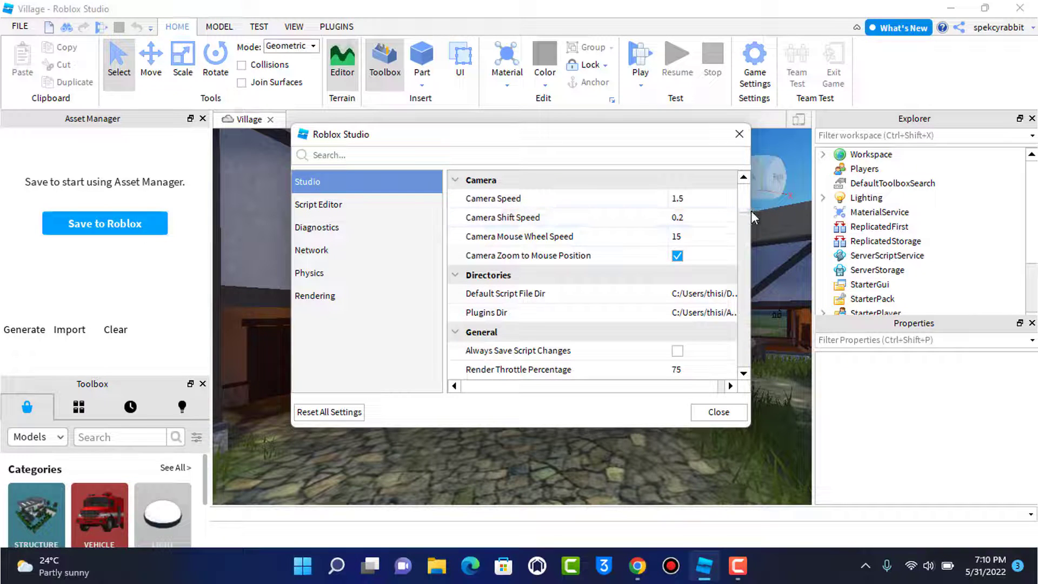
Widen the settings window and scroll to the General section's Theme row.
drag(750, 217, 945, 219)
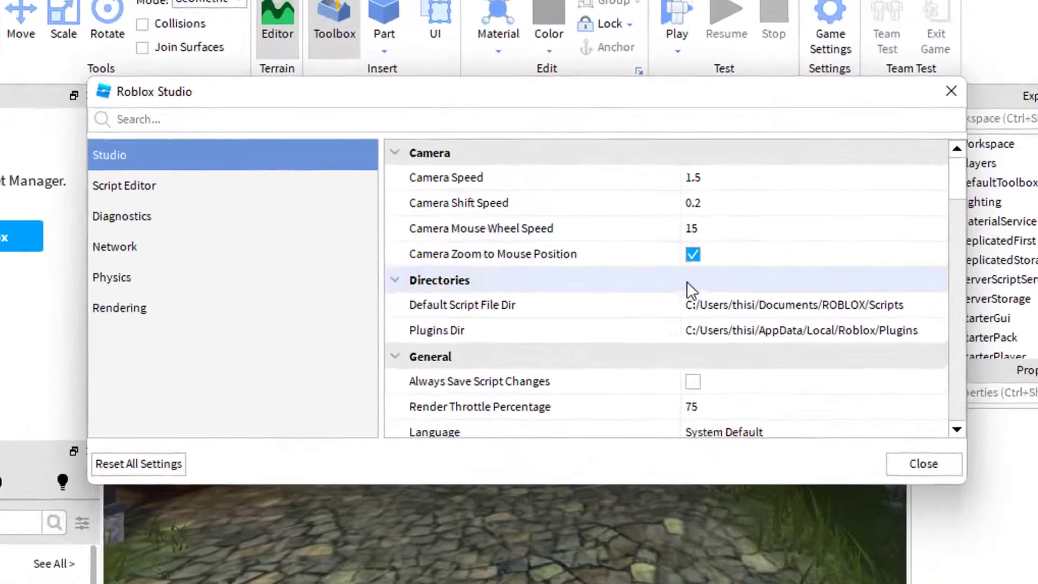
scroll(691, 293, down, 1)
click(983, 258)
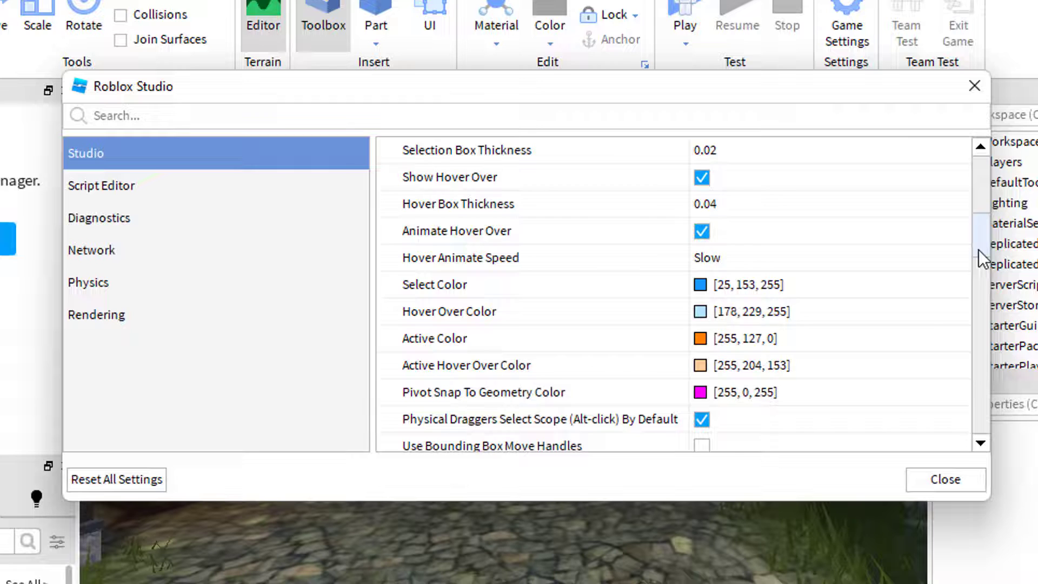
drag(978, 249, 986, 216)
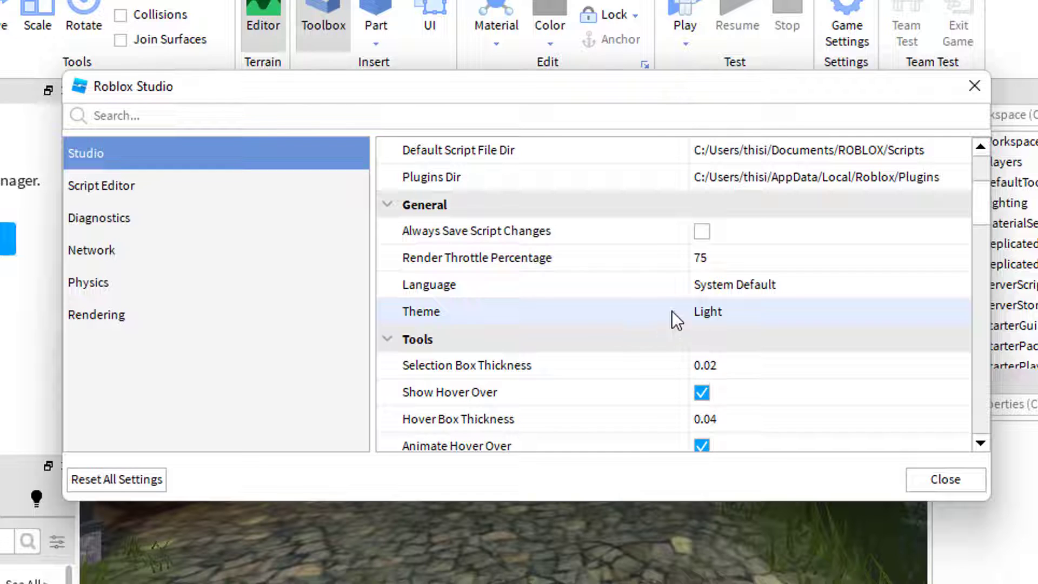
Change the Theme setting from Light to Dark in its dropdown.
click(711, 319)
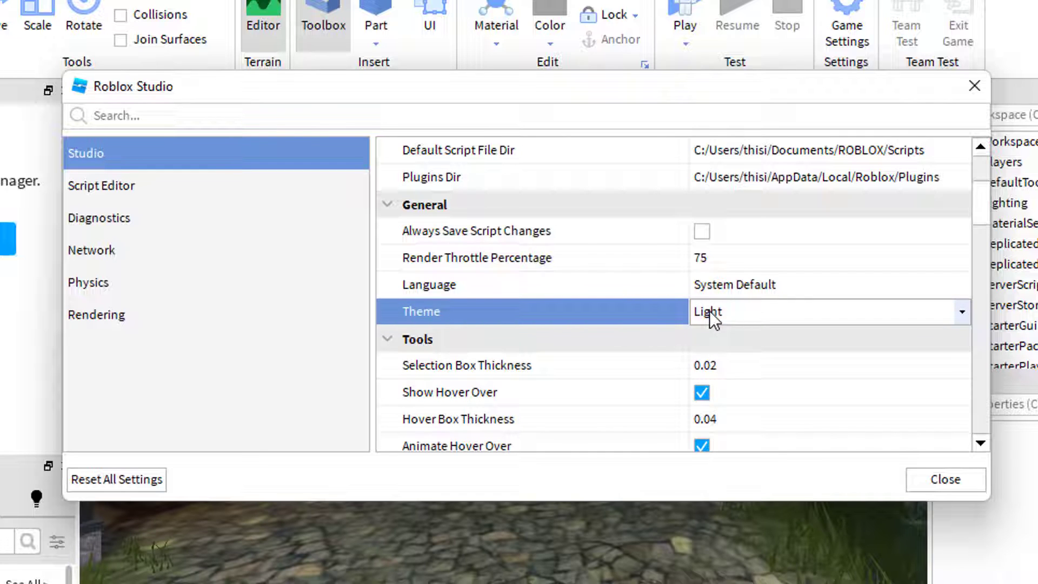
click(962, 313)
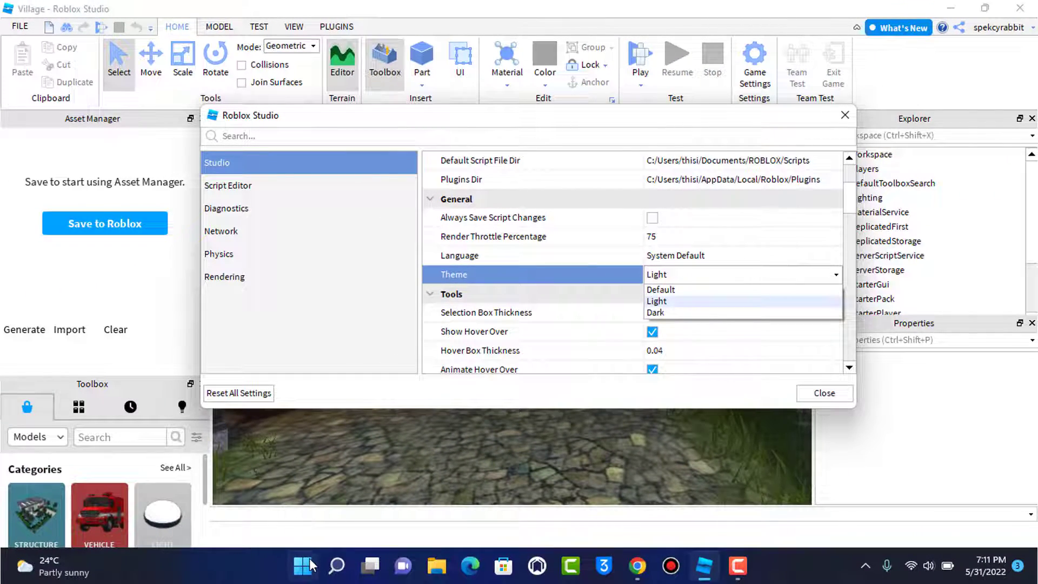
click(309, 565)
click(309, 566)
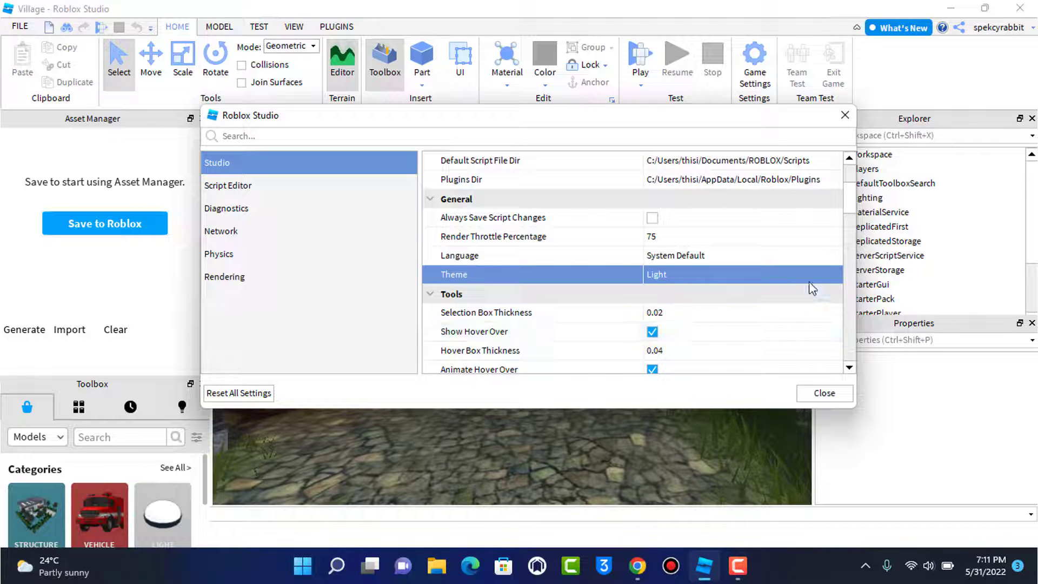
click(835, 279)
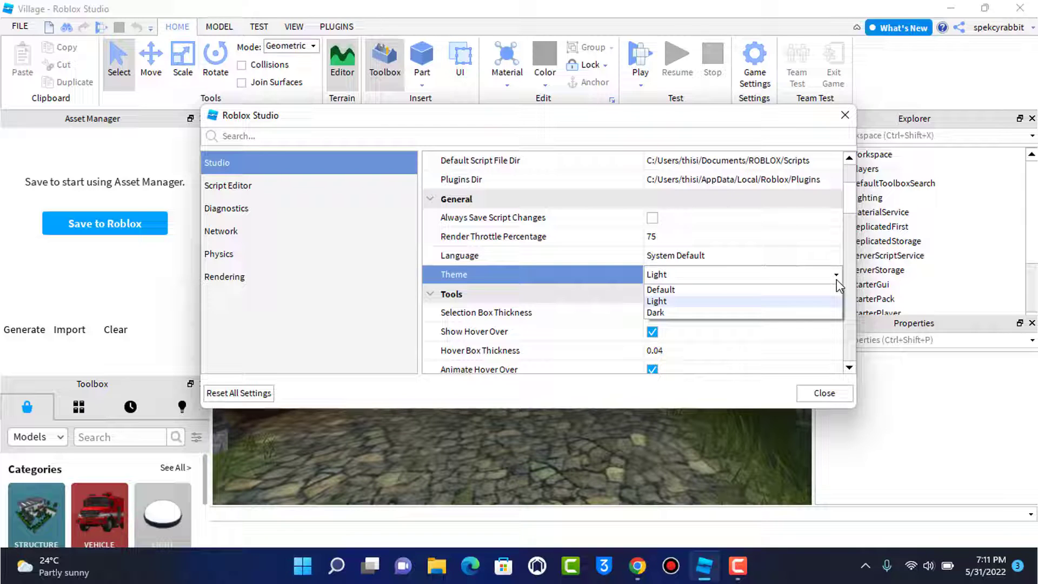
click(668, 314)
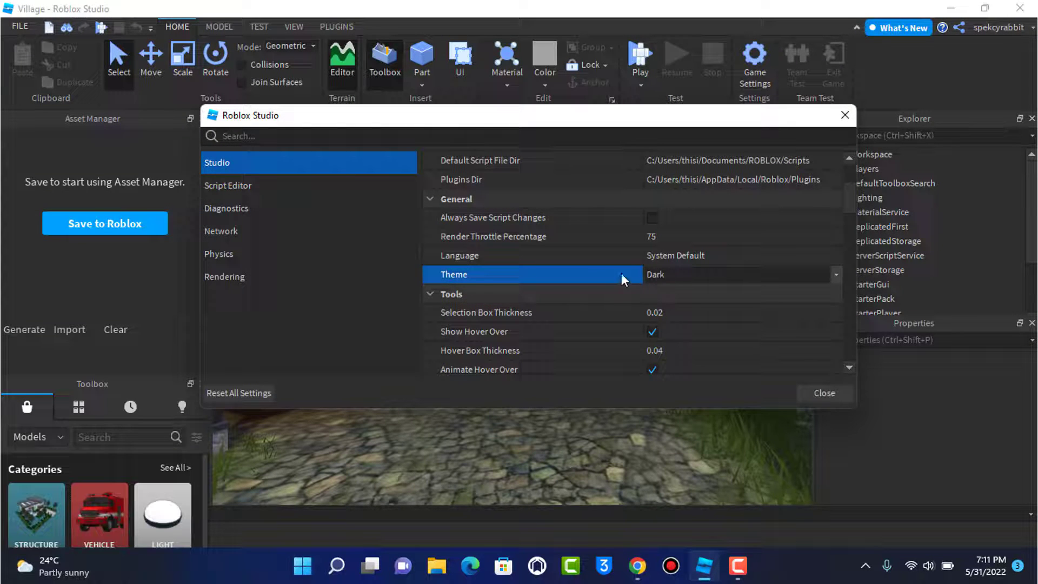
Close the Studio Settings window to return to the dark-themed Village editor.
click(845, 116)
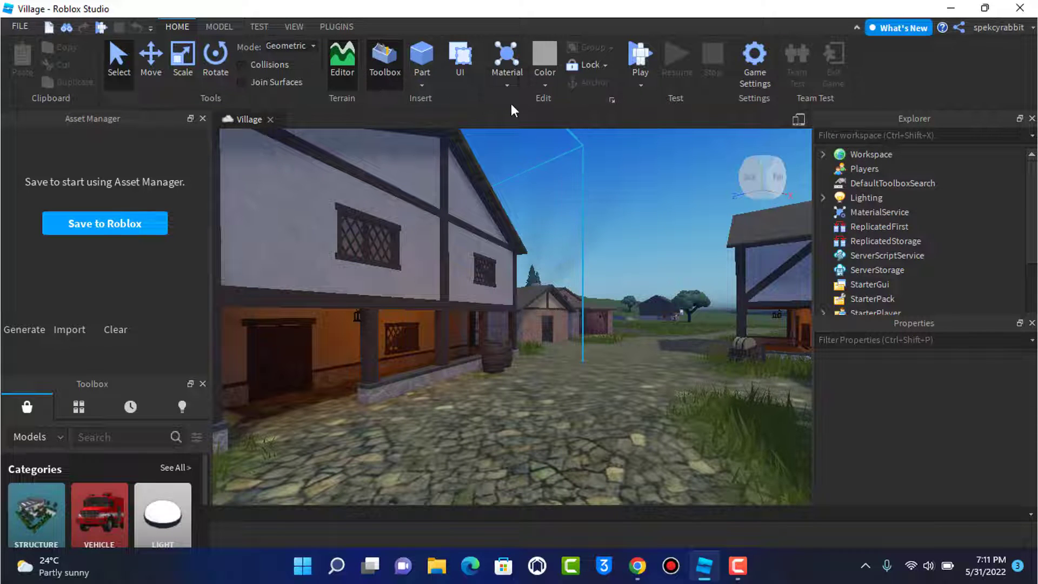
drag(1030, 198, 1030, 269)
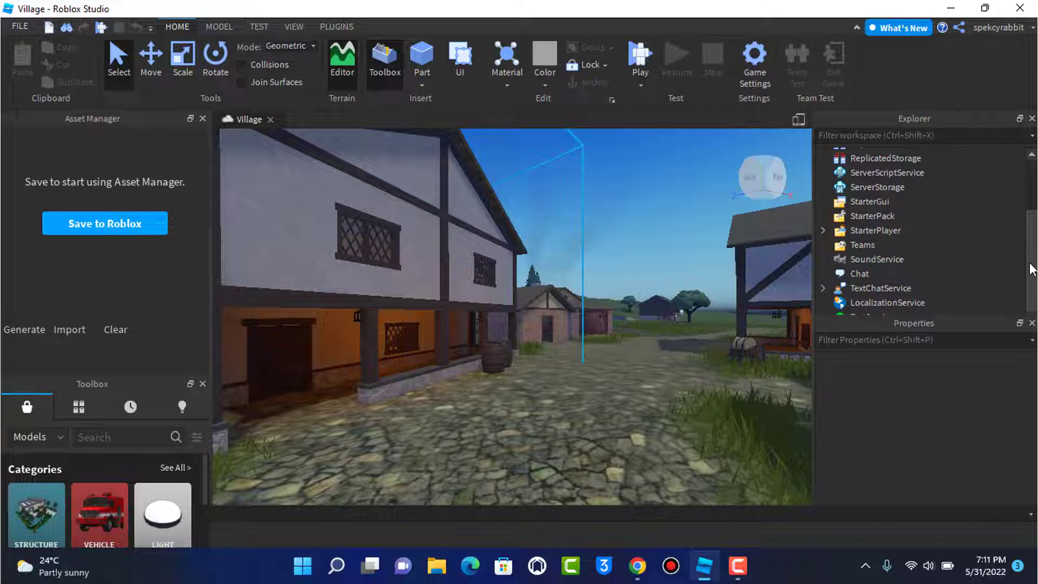
scroll(970, 221, up, 3)
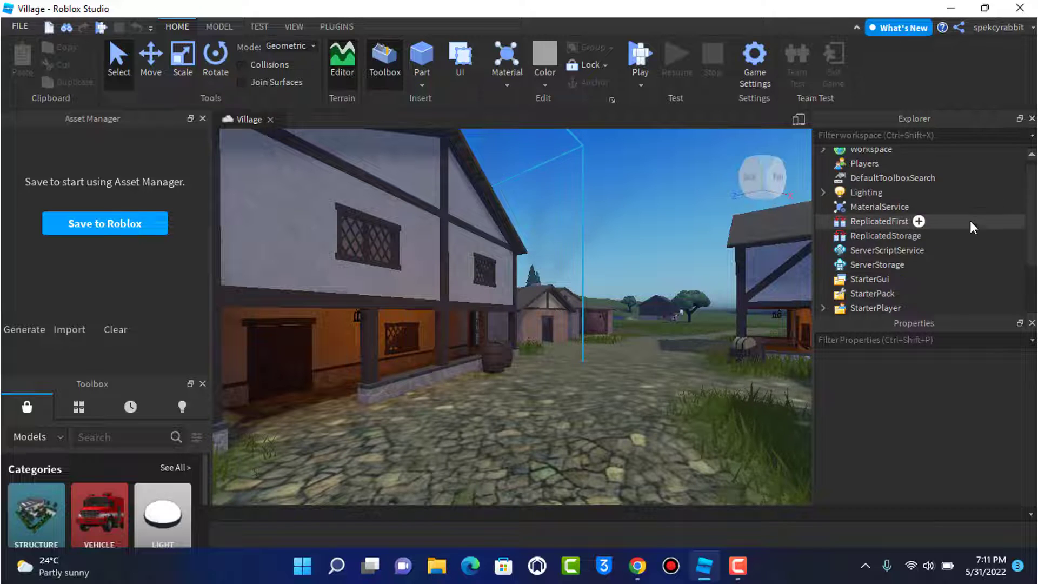